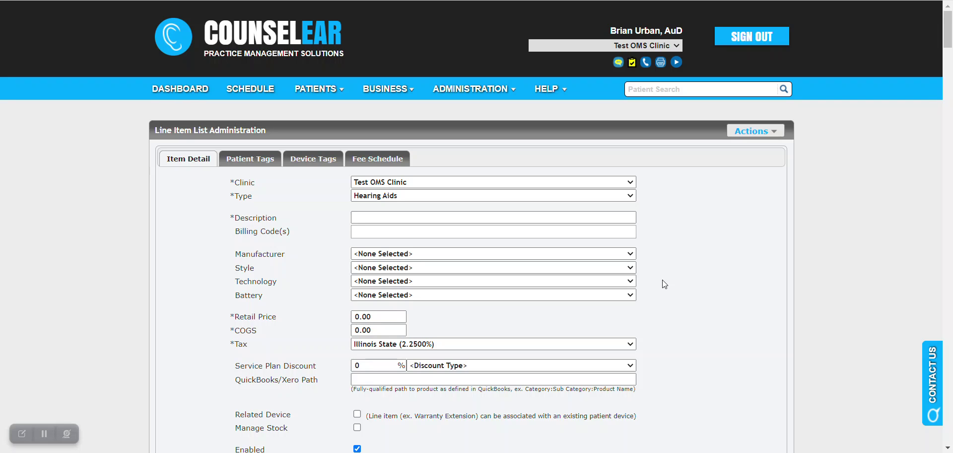
Open the Hearing Aid Technologies setup page and look over its inactive technologies.
left_click(472, 88)
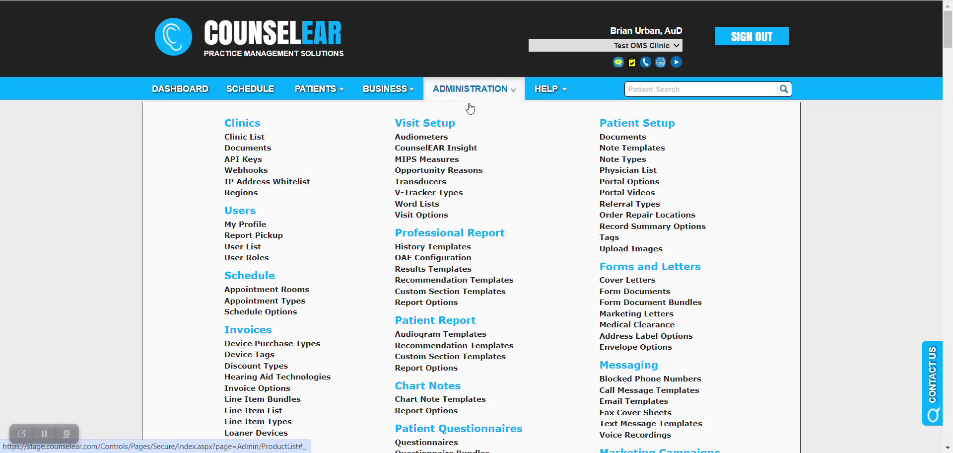
left_click(309, 381)
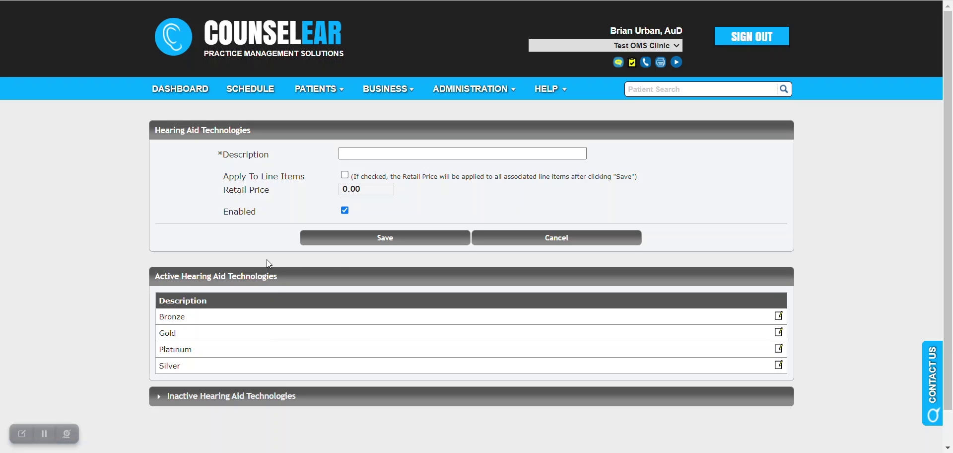
left_click(252, 394)
scroll(254, 394, "down", 1)
left_click(268, 356)
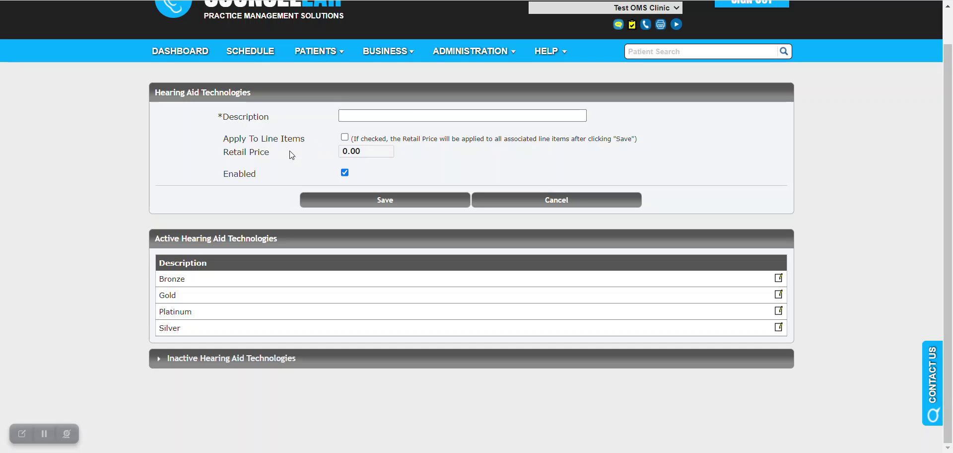
Open the Bronze technology for editing and enter a retail price of 1200 that applies to its line items.
left_click_drag(288, 152, 222, 160)
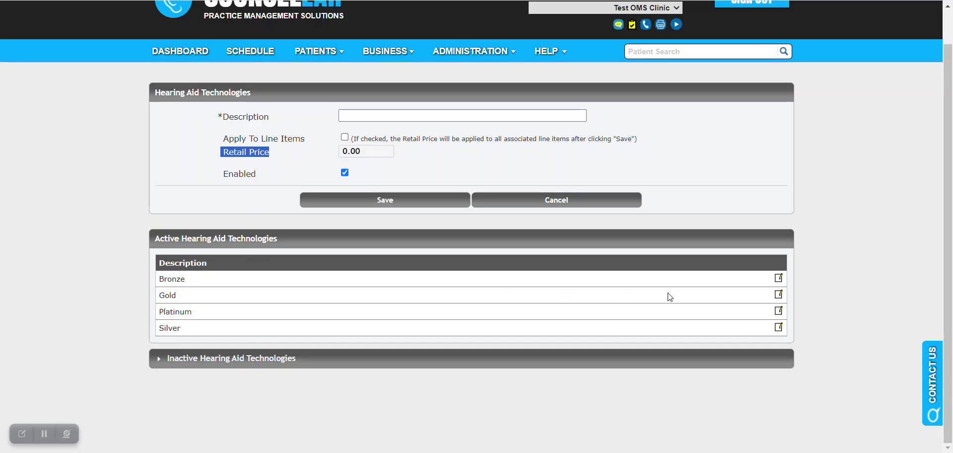
left_click(779, 279)
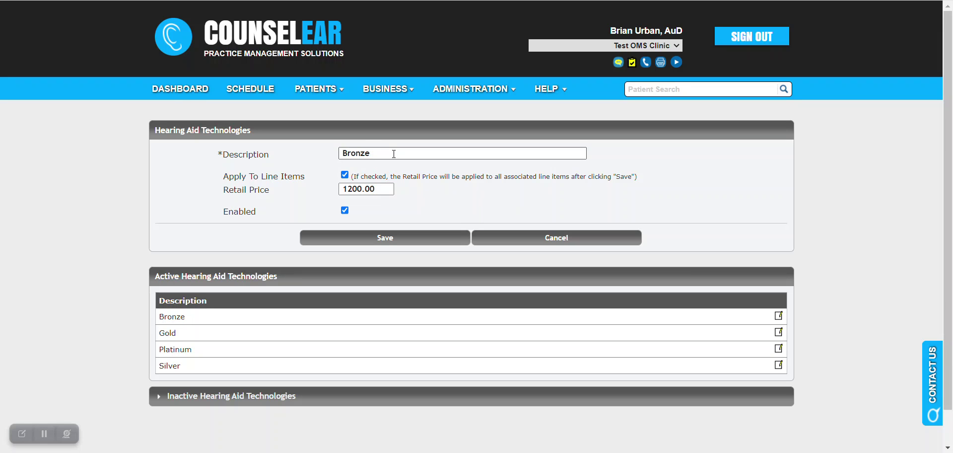
left_click_drag(273, 191, 203, 193)
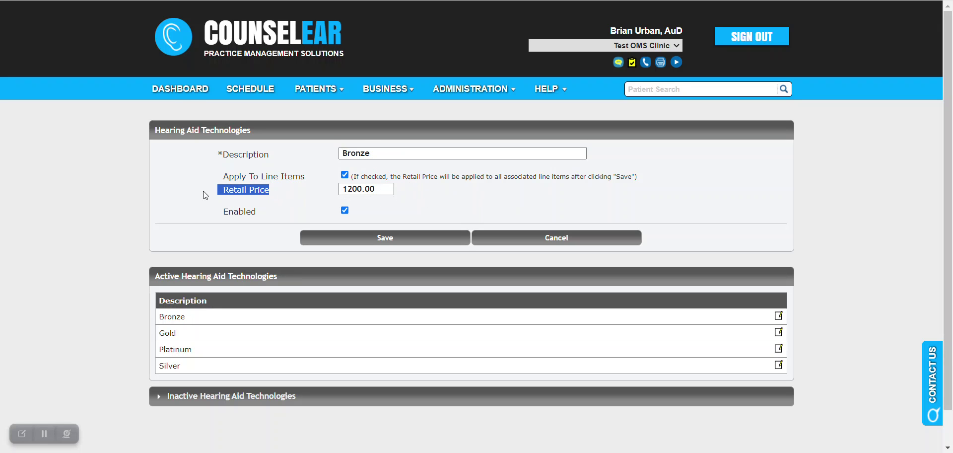
left_click(345, 175)
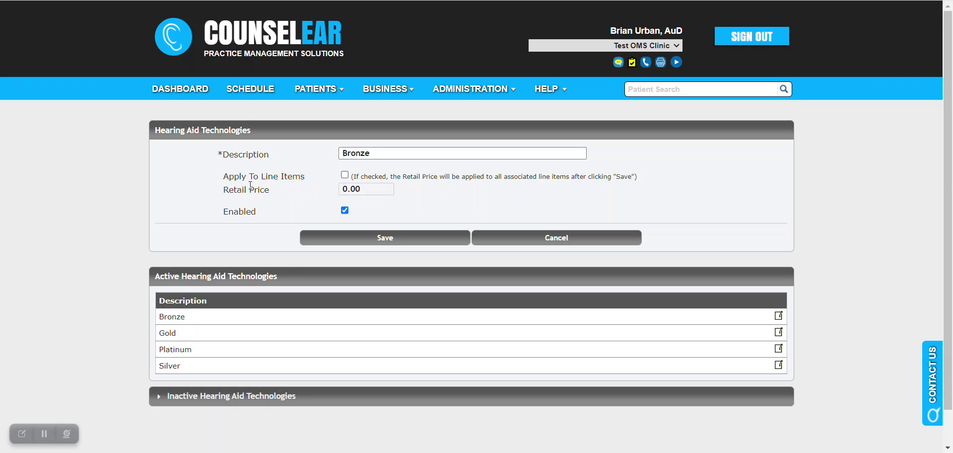
left_click(346, 176)
key("Tab")
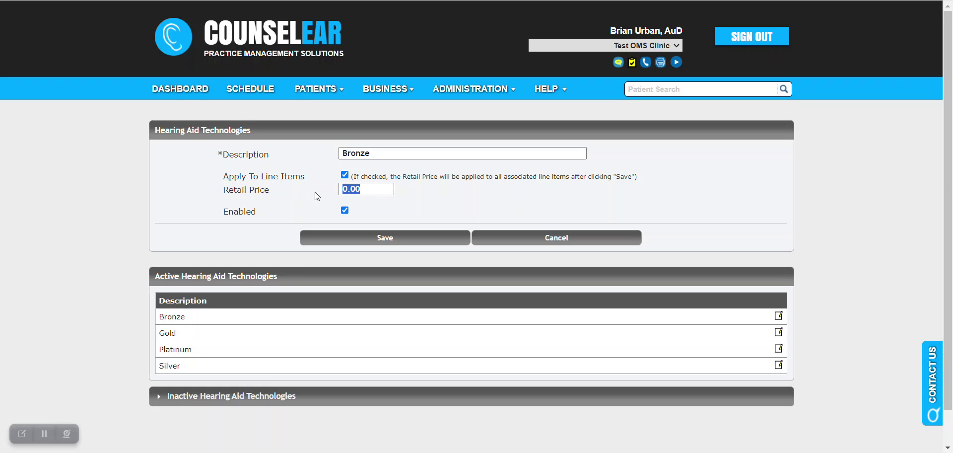
type("1200")
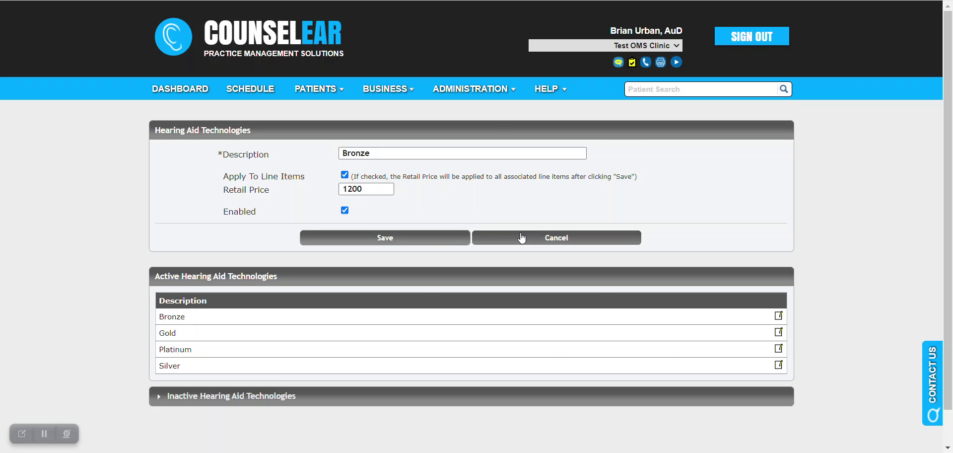
Go to the Line Item List and open the Hearing Aid 321 line item for editing.
mouse_move(489, 92)
scroll(367, 282, "down", 3)
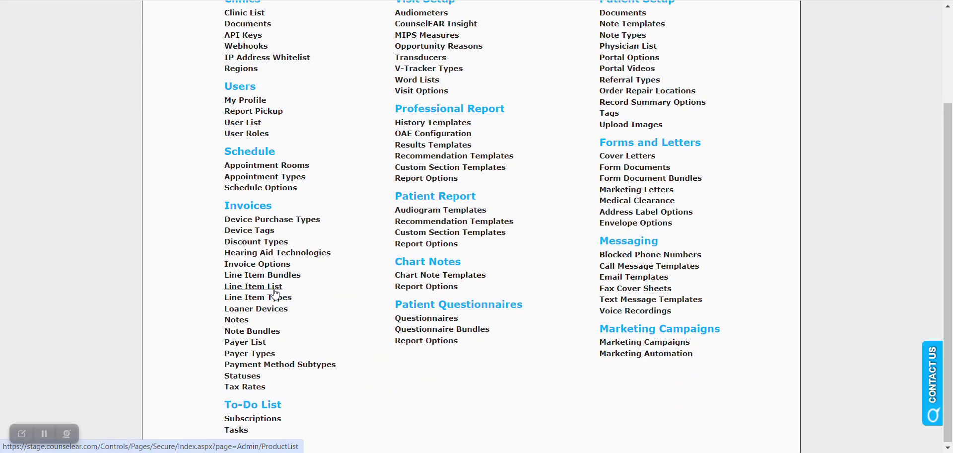
left_click(276, 293)
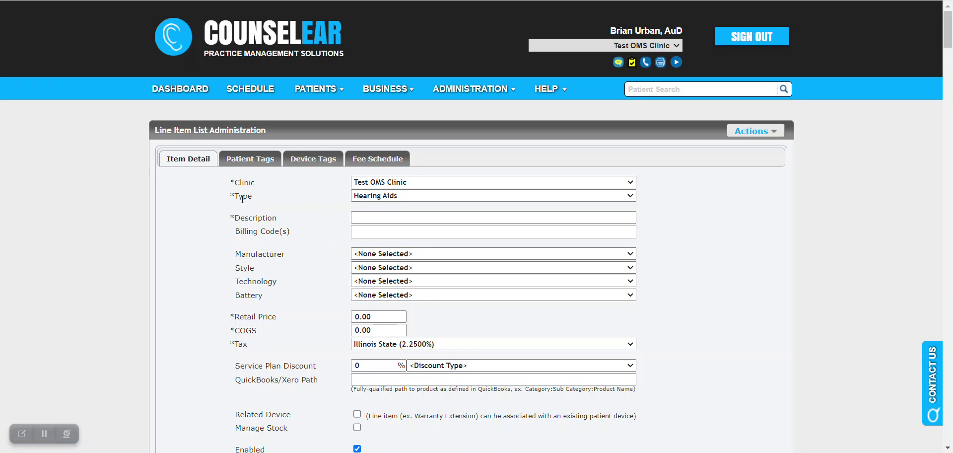
left_click_drag(236, 196, 259, 200)
left_click(378, 195)
left_click(378, 196)
left_click(672, 240)
scroll(675, 233, "down", 6)
scroll(681, 221, "down", 1)
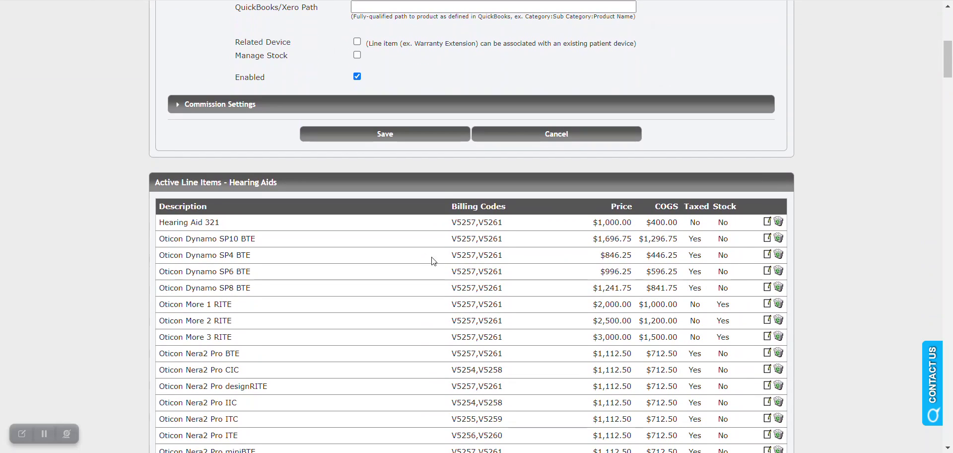
left_click(767, 221)
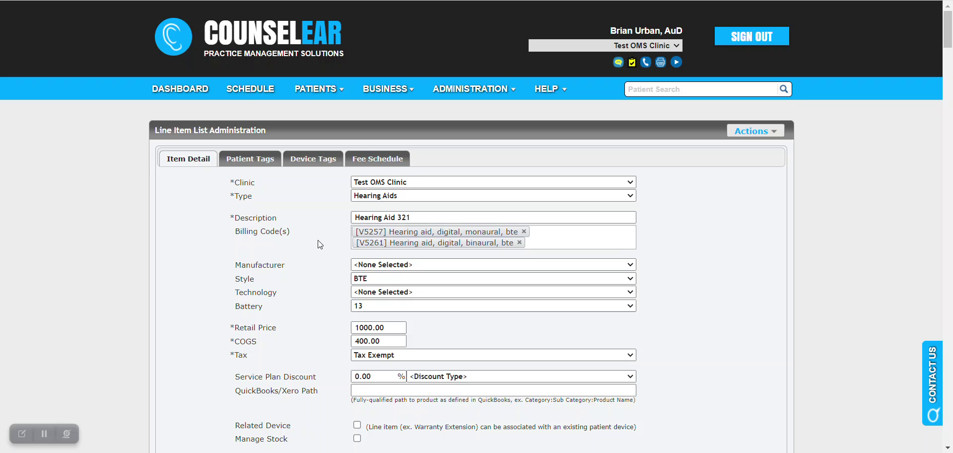
Set the technology of Hearing Aid 321 to Bronze and check its retail price.
left_click_drag(236, 292, 281, 293)
left_click(373, 293)
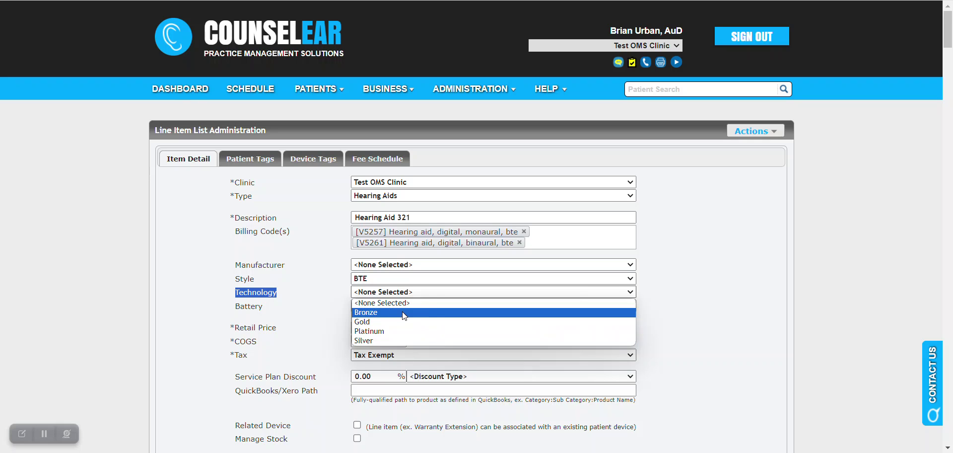
left_click(313, 313)
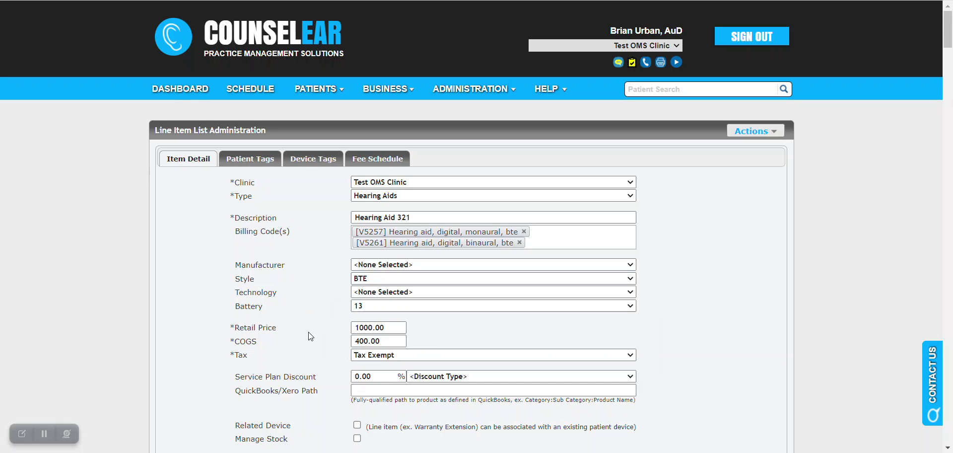
left_click_drag(392, 327, 336, 328)
left_click(331, 330)
left_click(373, 292)
left_click(388, 312)
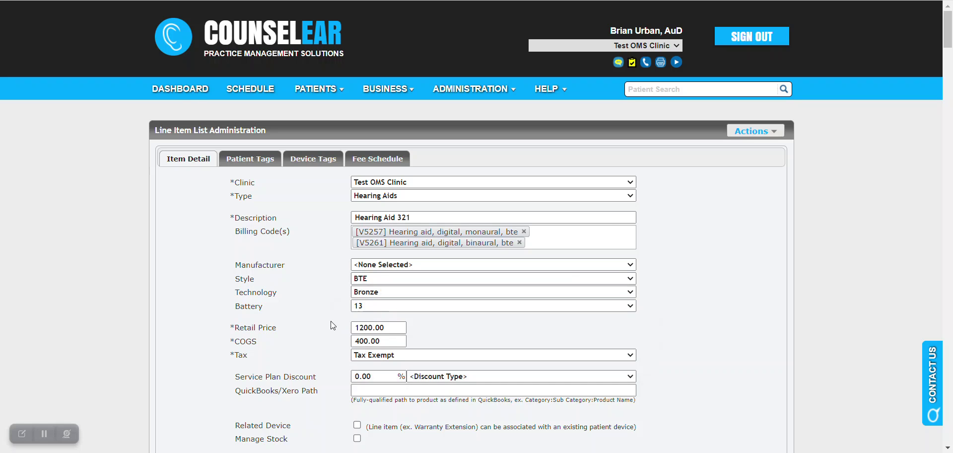
double_click(353, 330)
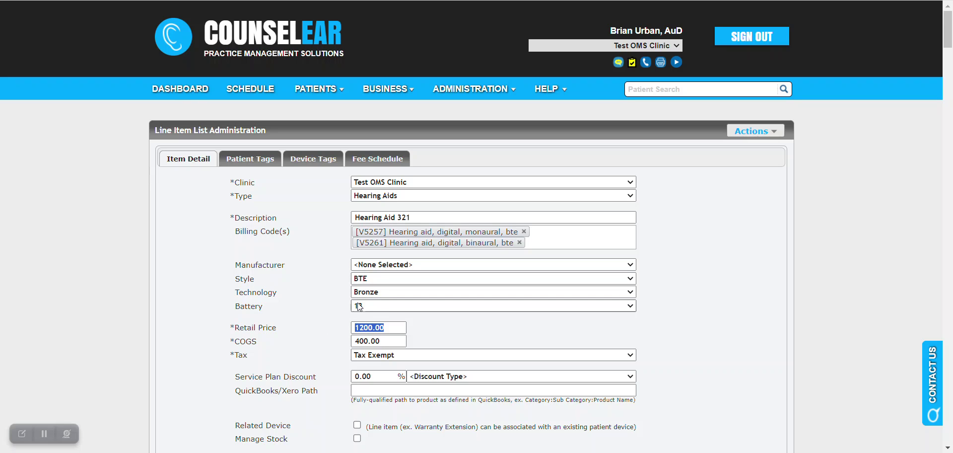
left_click(459, 329)
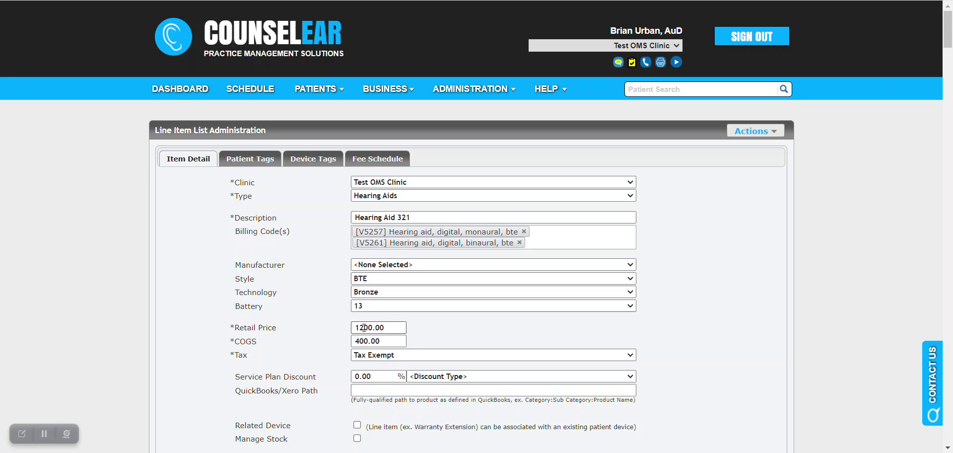
left_click_drag(364, 327, 330, 324)
left_click(330, 324)
Save the Hearing Aid 321 line item and check its price in the active hearing aids list.
scroll(428, 312, "down", 1)
scroll(427, 312, "down", 3)
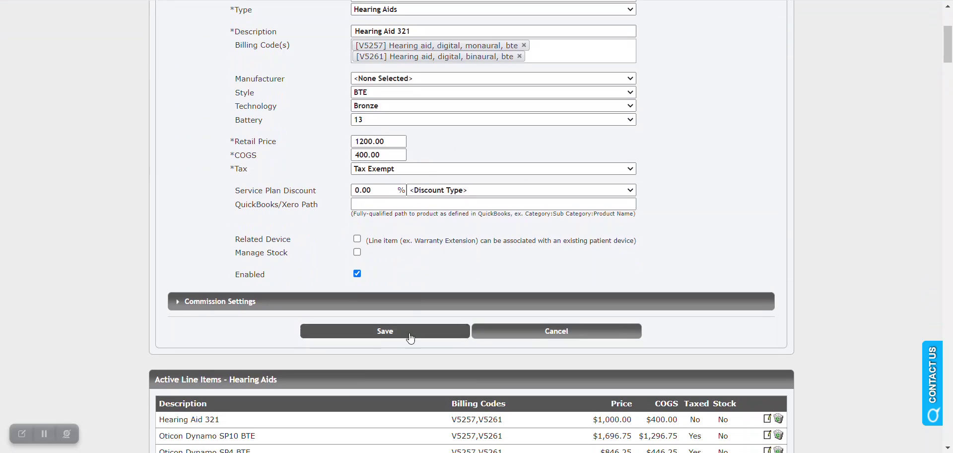
left_click(403, 341)
scroll(457, 315, "down", 3)
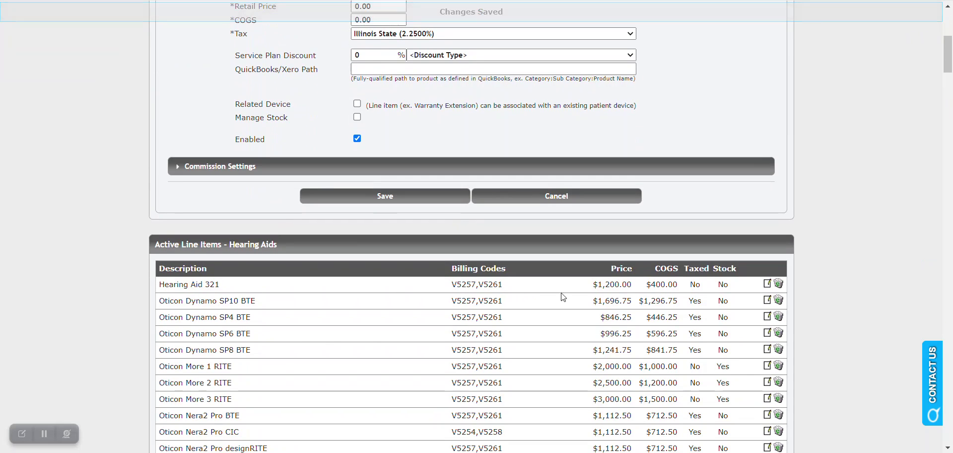
left_click_drag(590, 284, 640, 290)
left_click(814, 241)
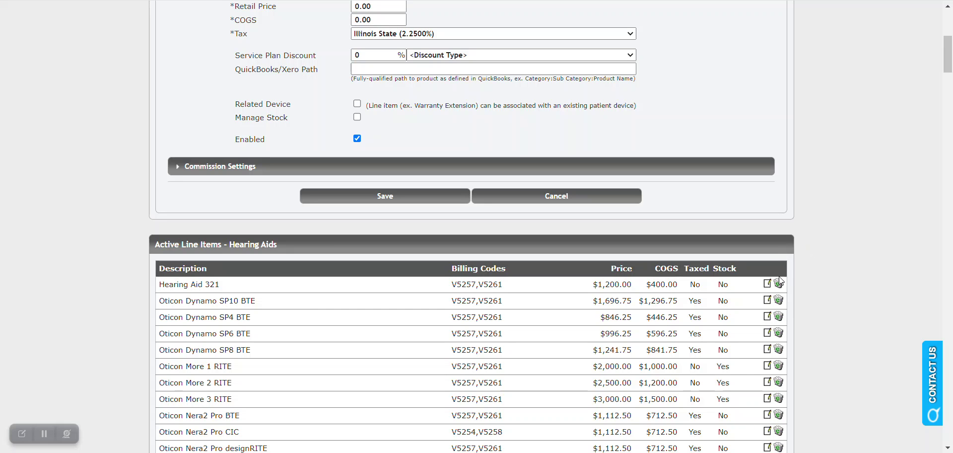
Open the mass update of hearing aid line items and review the manufacturer filter options, leaving the filter at <None>.
scroll(874, 279, "up", 1)
scroll(871, 275, "up", 5)
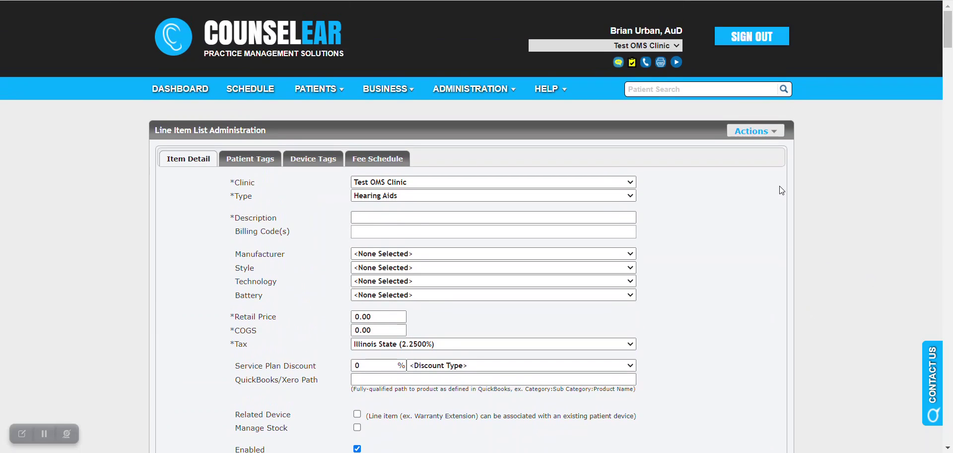
left_click(764, 132)
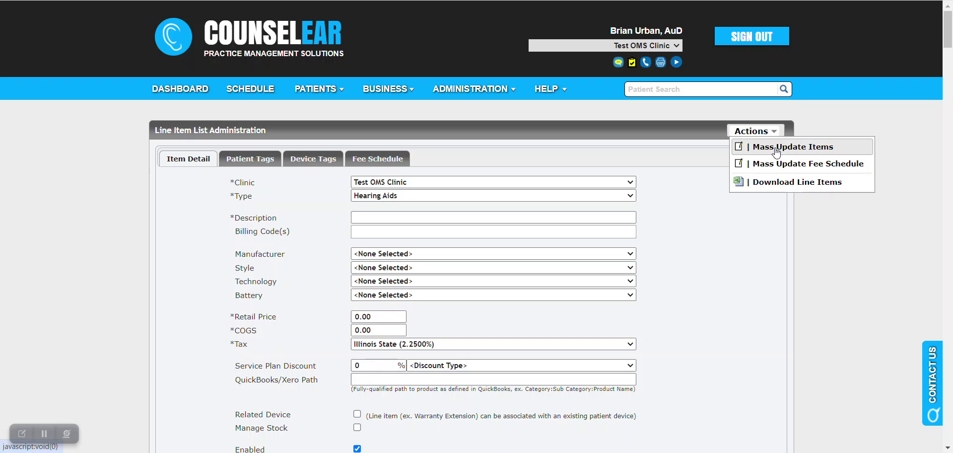
left_click(777, 149)
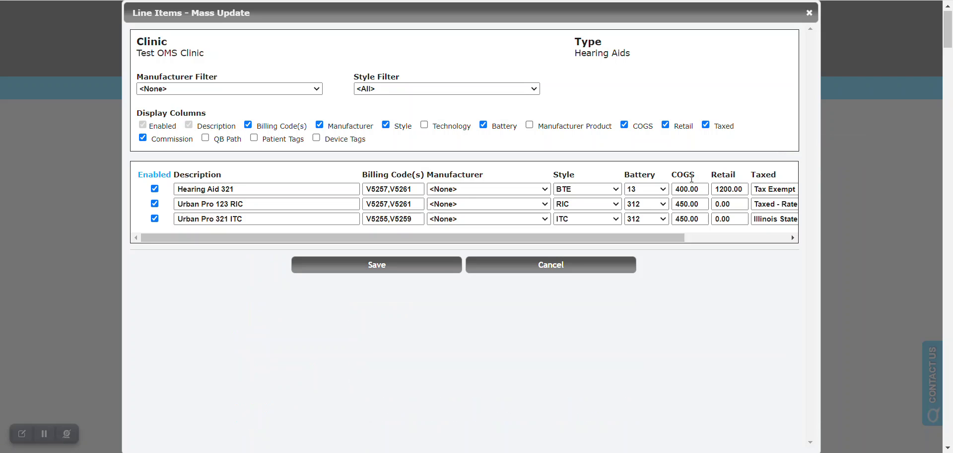
left_click(316, 90)
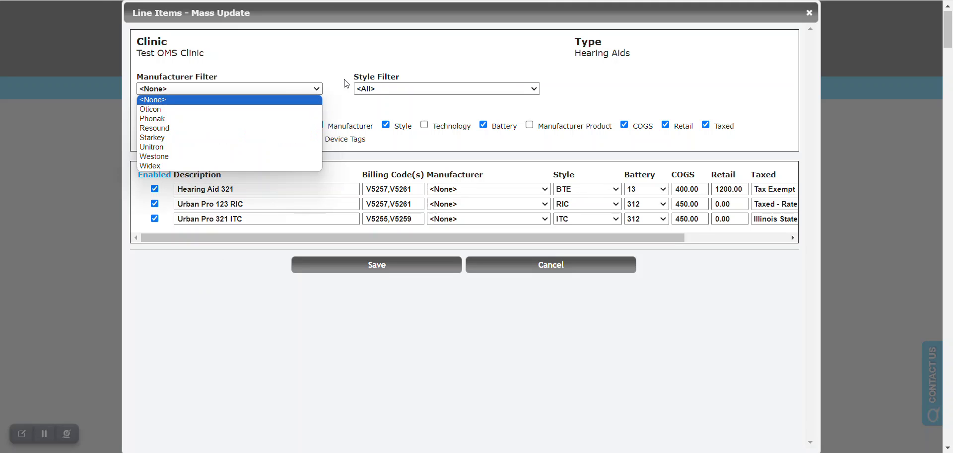
left_click(316, 99)
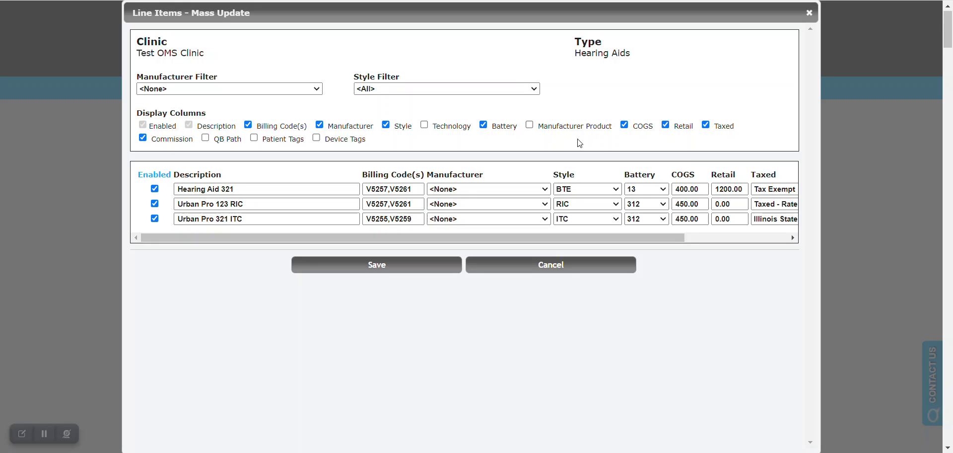
Display the Technology column in the mass update table and review the Hearing Aid 321 row.
left_click_drag(437, 132, 473, 132)
left_click(469, 135)
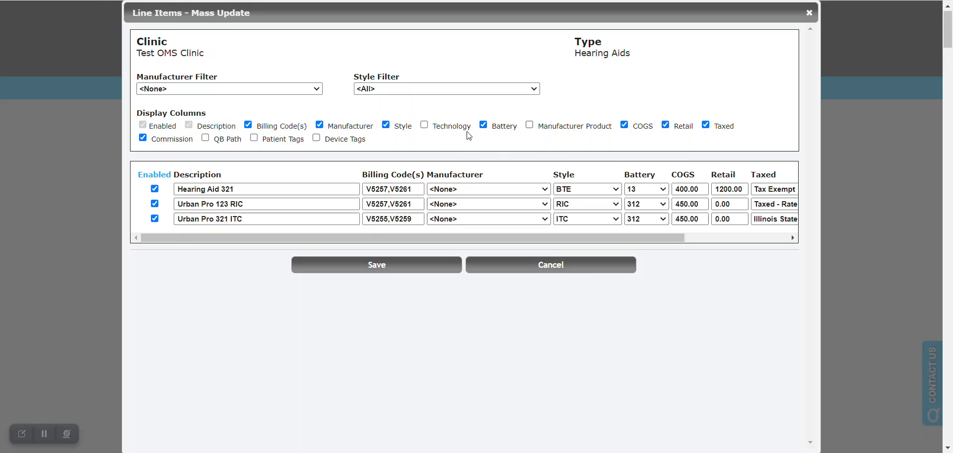
left_click(424, 125)
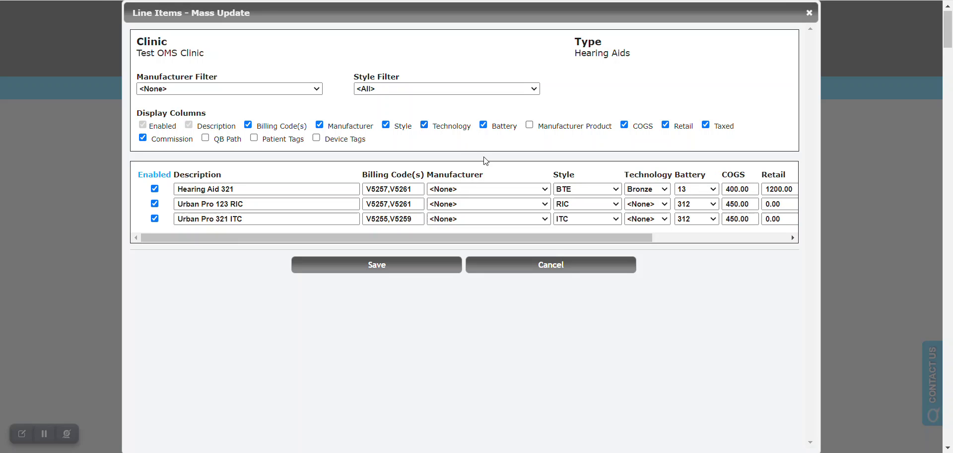
left_click_drag(625, 175, 671, 175)
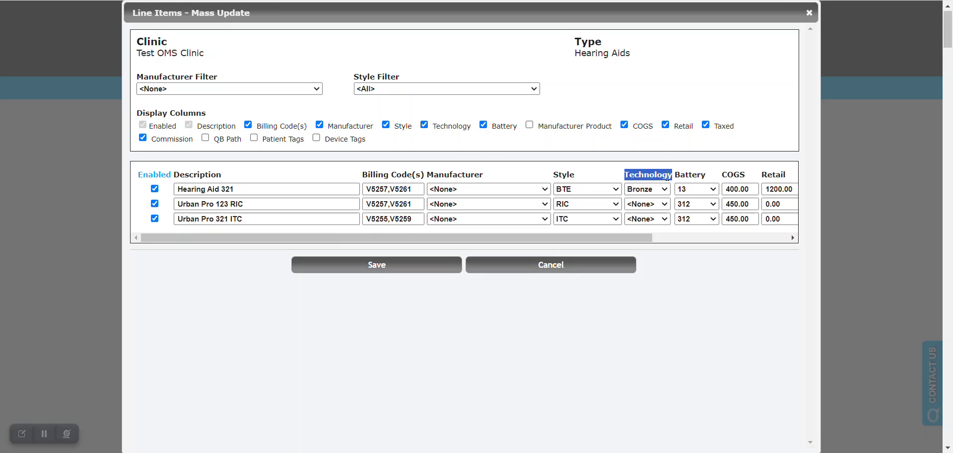
left_click(660, 153)
left_click_drag(286, 194, 175, 189)
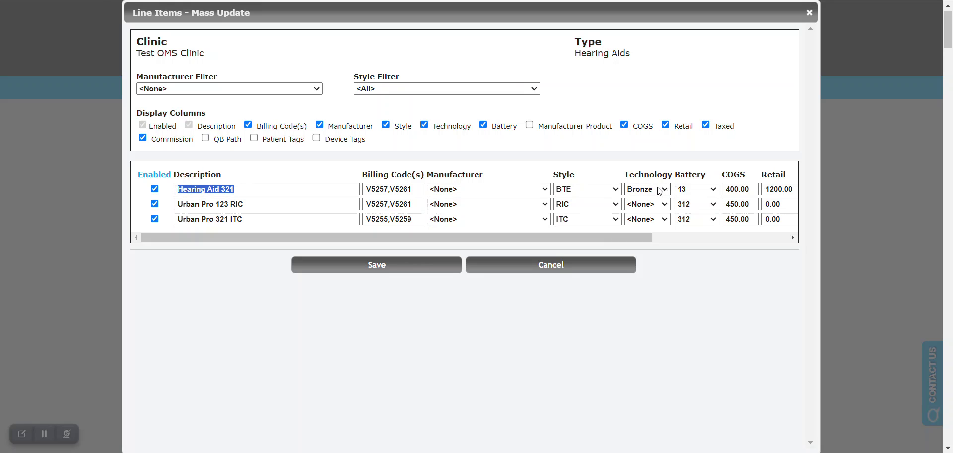
left_click(648, 158)
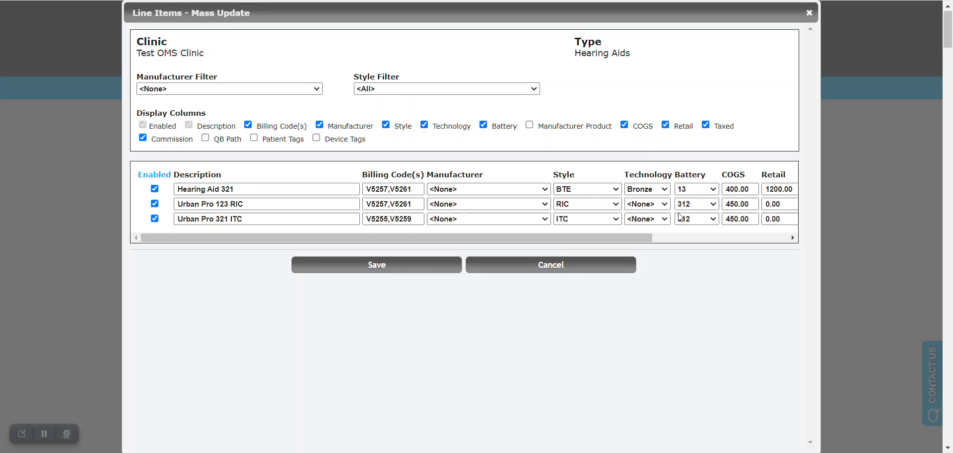
Set the technology of Urban Pro 123 RIC to Gold and check its retail price.
left_click(647, 204)
left_click(650, 234)
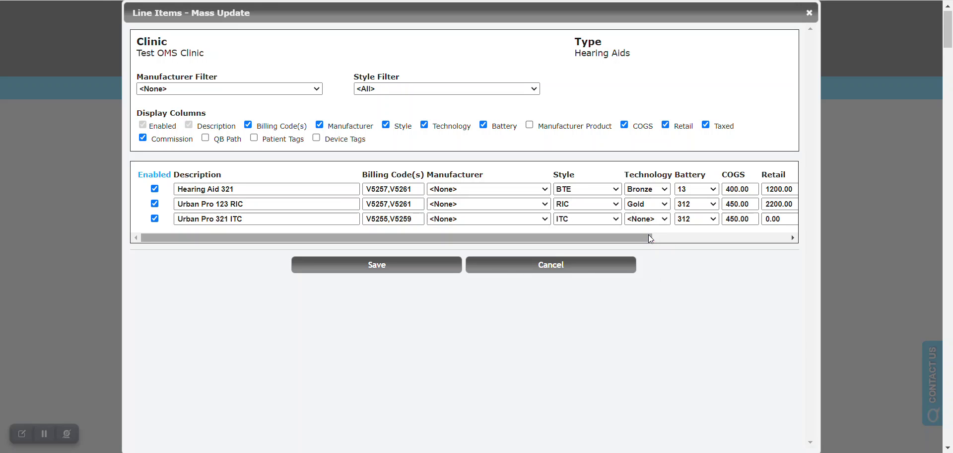
double_click(767, 204)
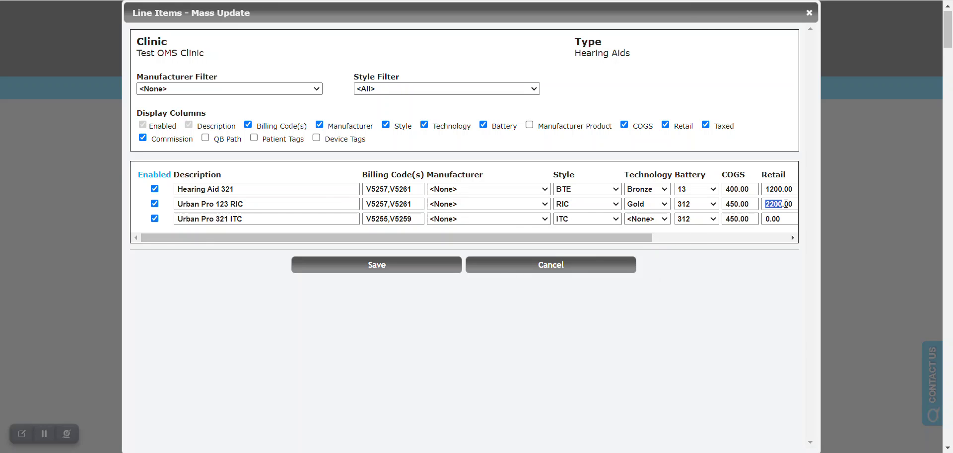
scroll(548, 239, "left", 3)
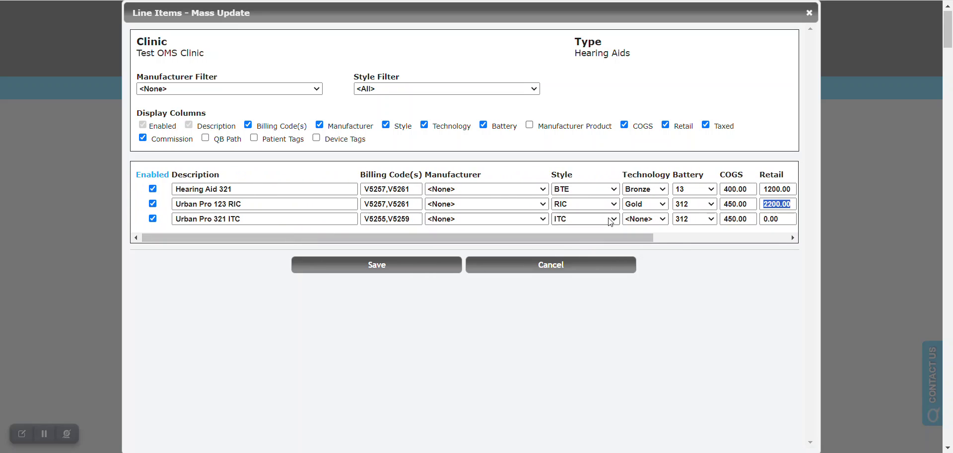
Set the technology of Urban Pro 321 ITC to Platinum and save the mass update.
left_click(650, 219)
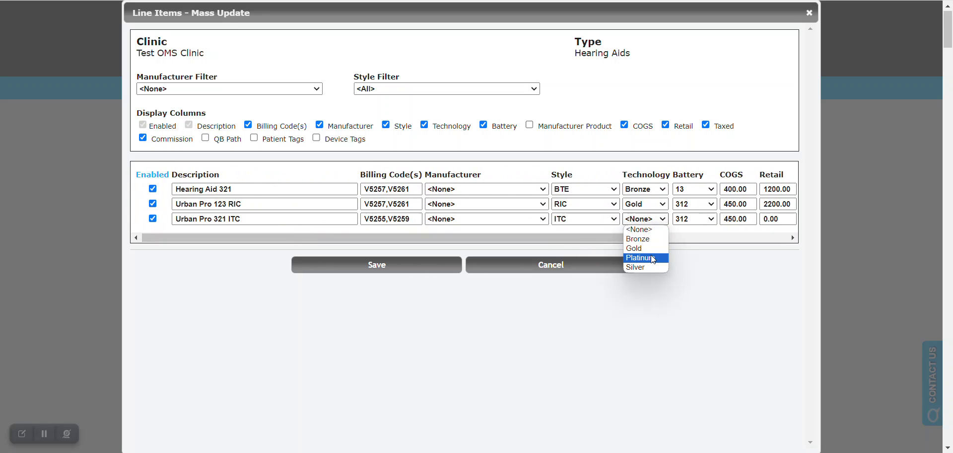
double_click(777, 219)
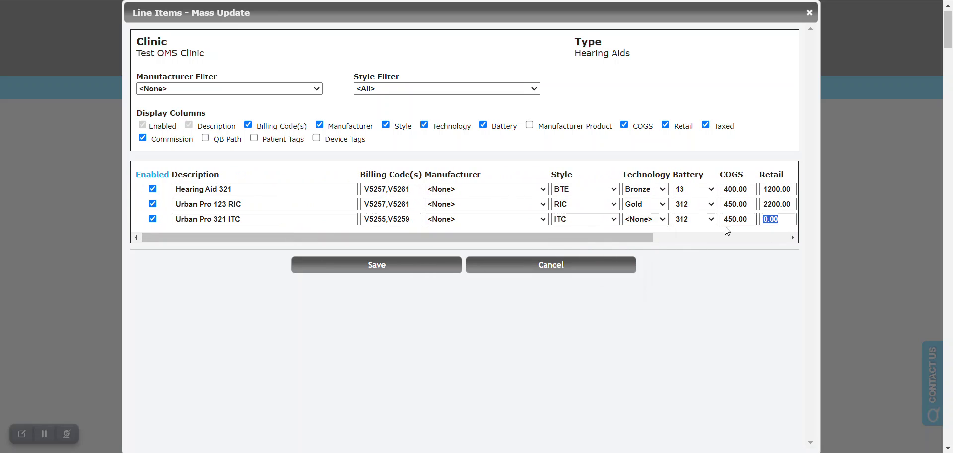
left_click(645, 219)
left_click(650, 256)
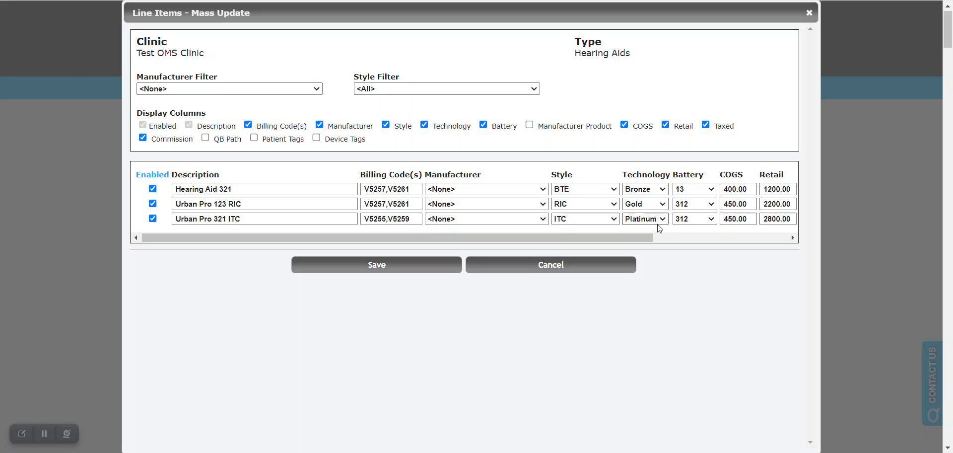
left_click(403, 260)
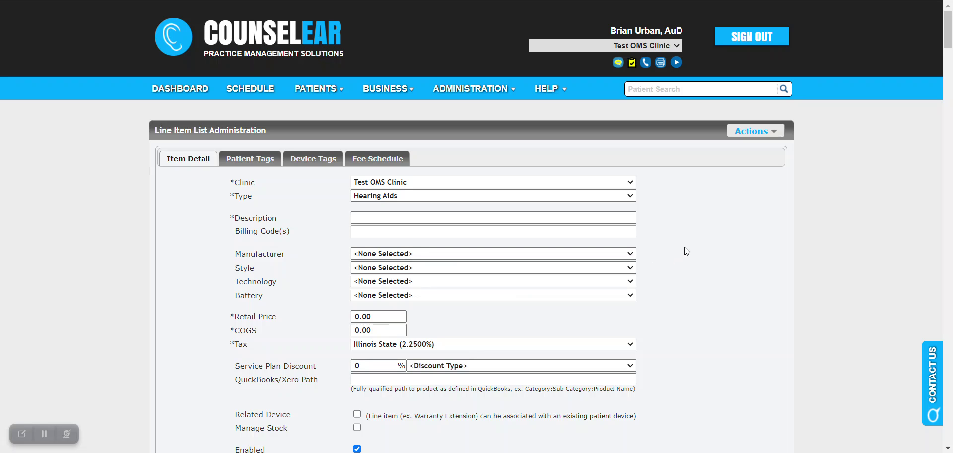
Bring up the list of administration setup pages.
mouse_move(491, 92)
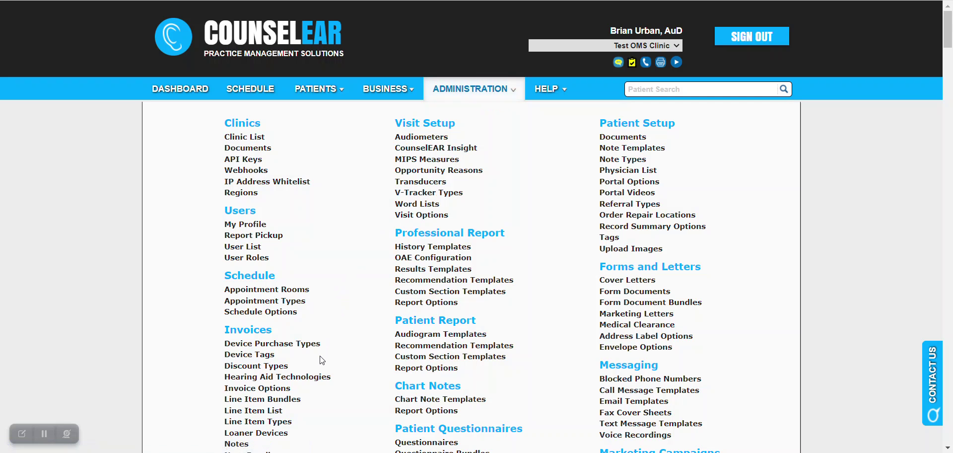